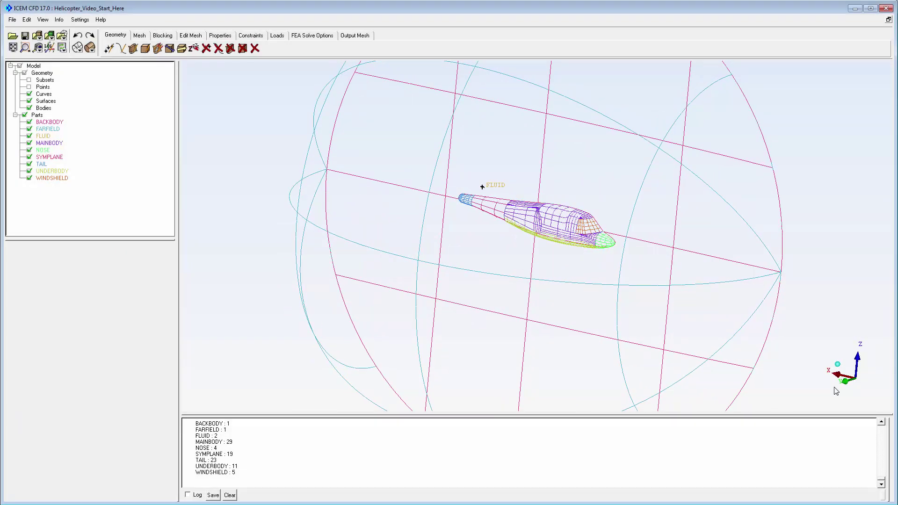
Define the global mesh size with a scale factor of 1 and a max element of 1024
click(844, 381)
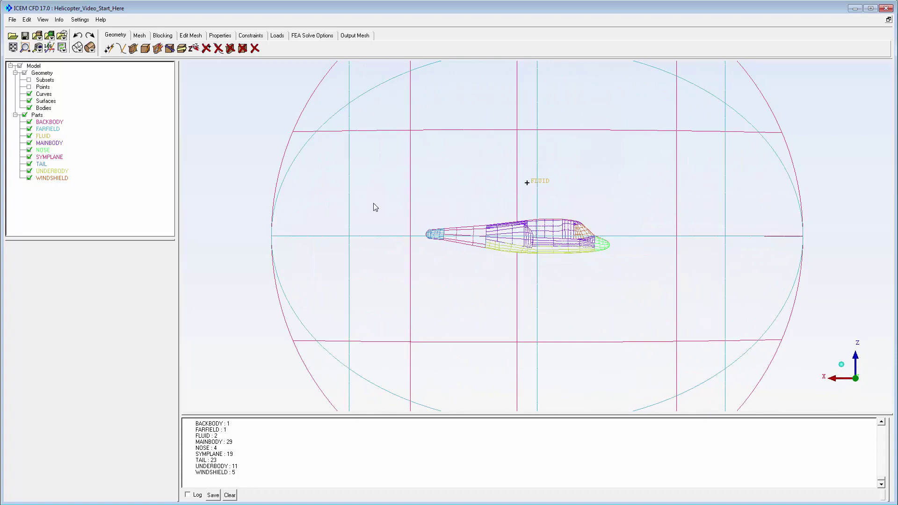
scroll(331, 168, up, 5)
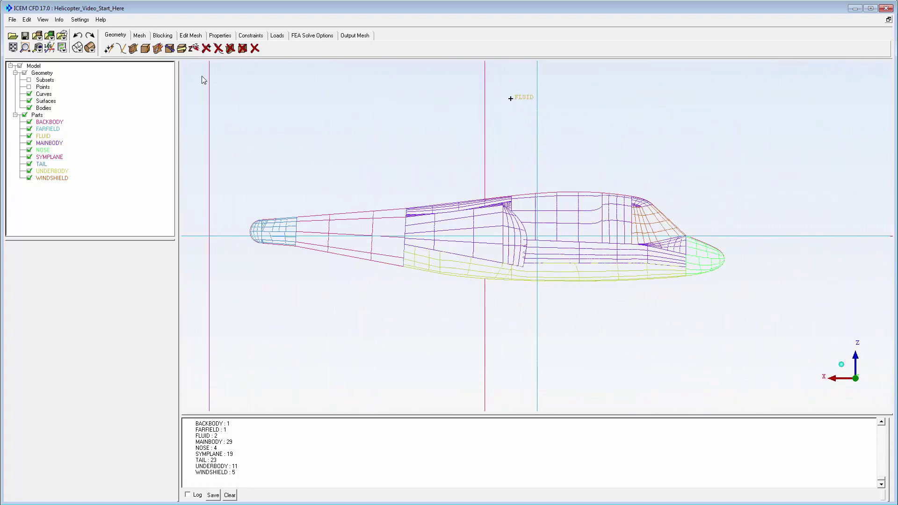
click(139, 35)
click(108, 48)
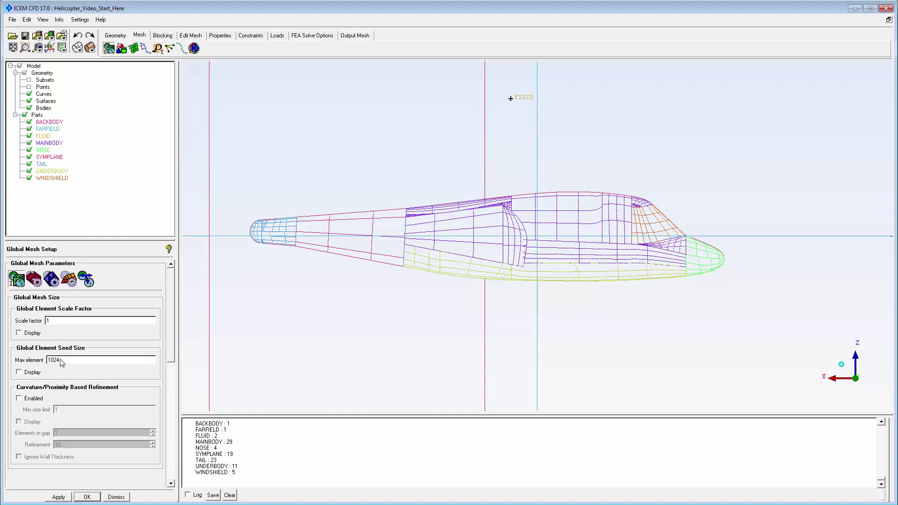
click(56, 497)
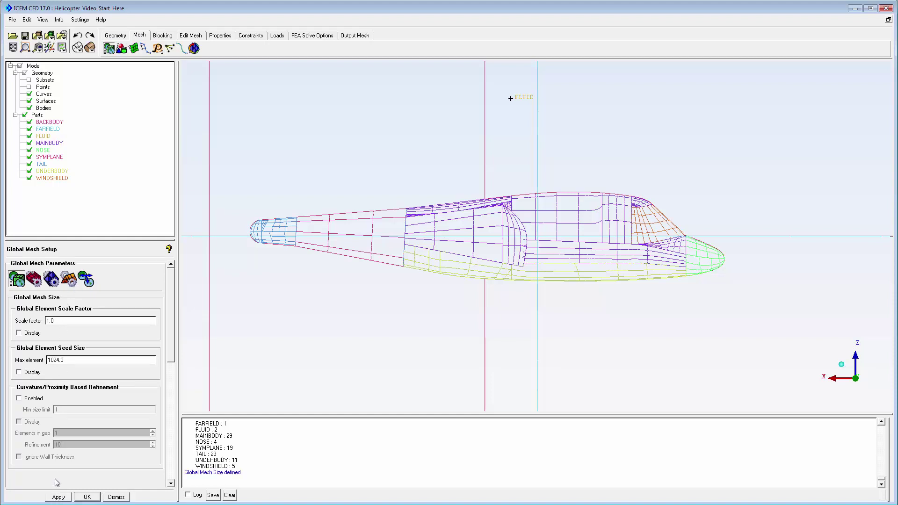
Set the height ratio in the global prism meshing parameters to 1.3
click(69, 280)
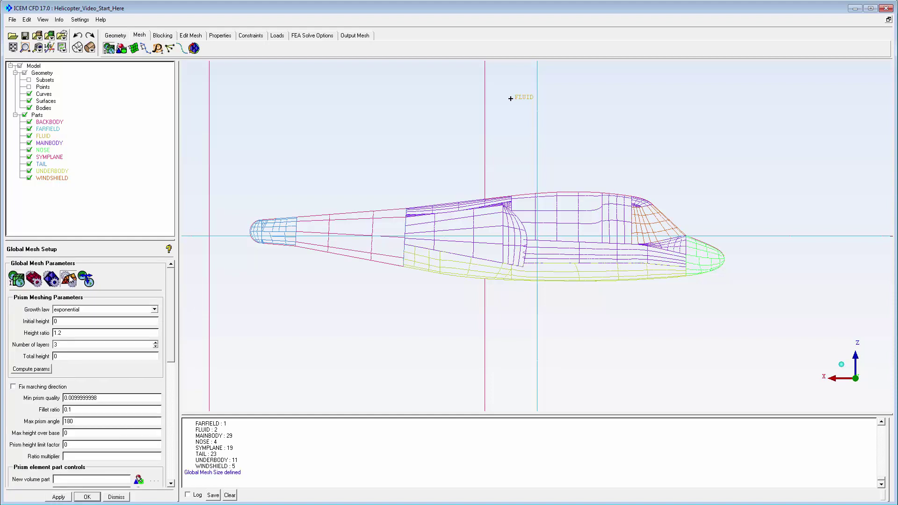
click(73, 333)
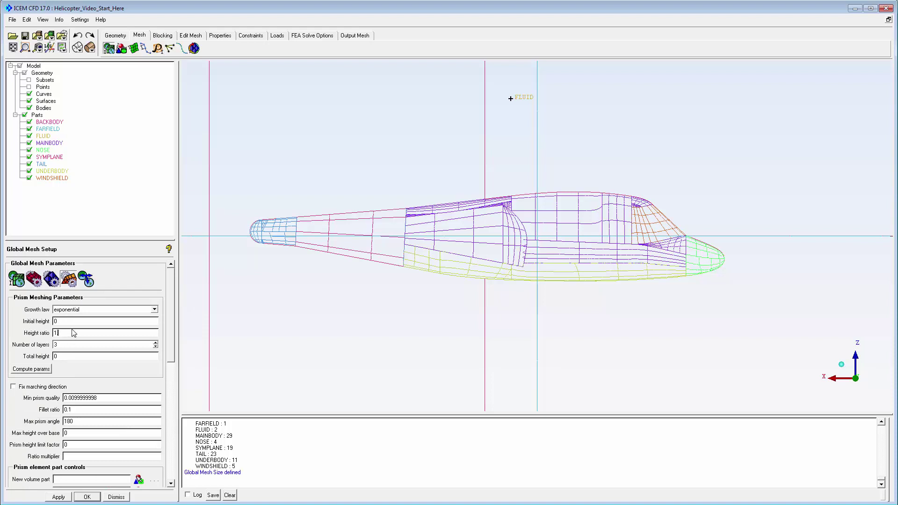
text(.3)
Enable Auto Reduction in the advanced prism meshing parameters and apply the prism settings
click(172, 471)
click(171, 472)
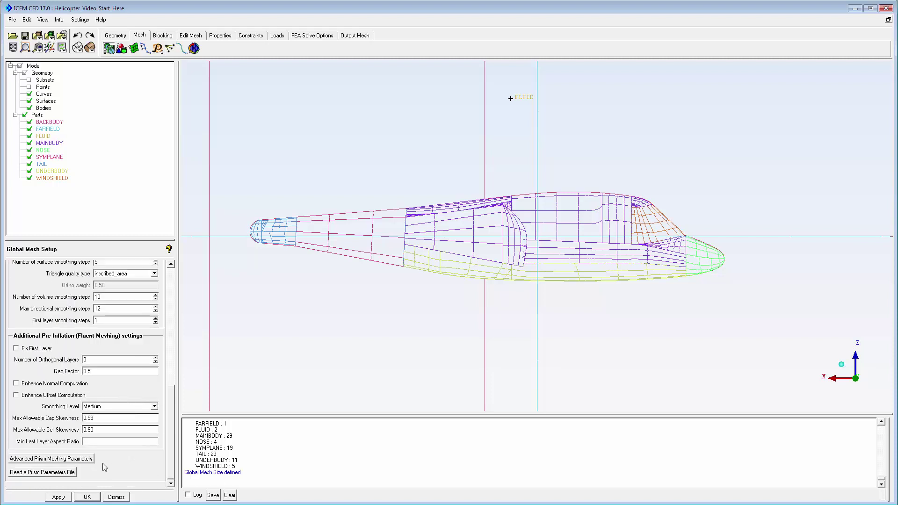
click(75, 459)
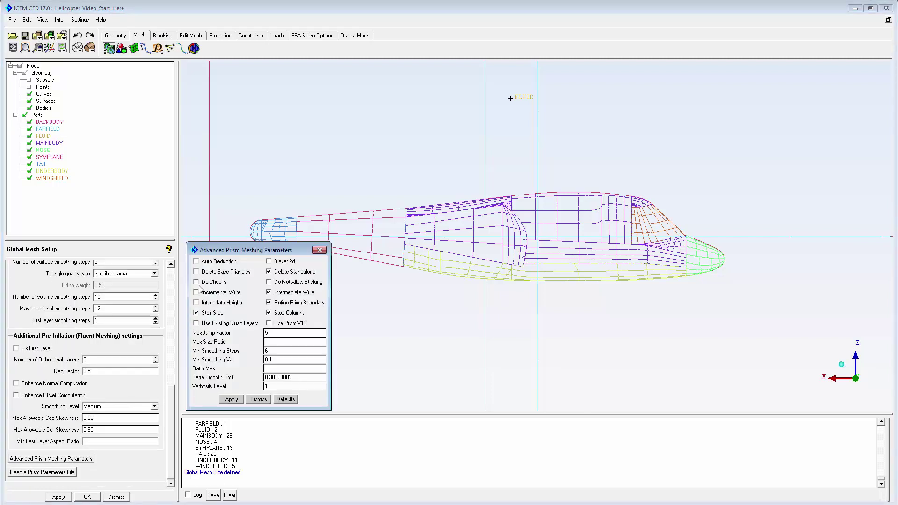
click(232, 399)
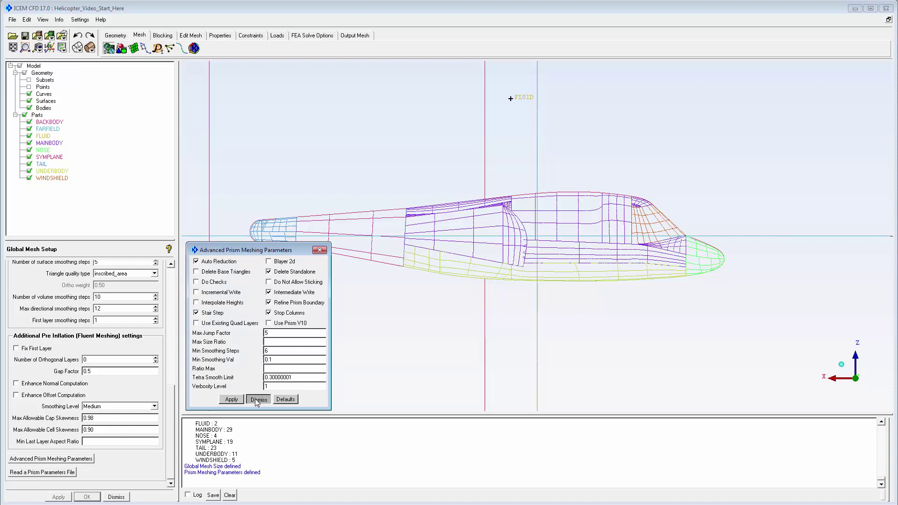
click(256, 400)
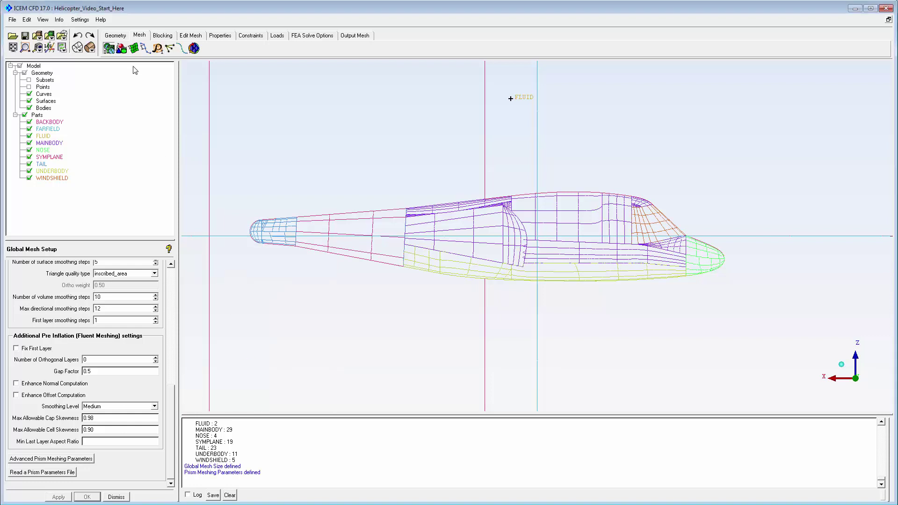
Apply a maximum surface mesh size of 64 to all the helicopter body surfaces
click(134, 49)
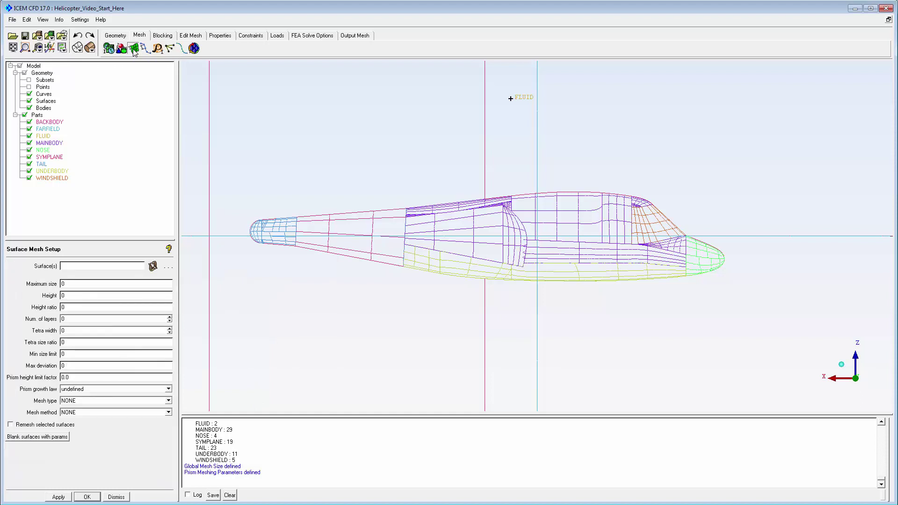
click(154, 267)
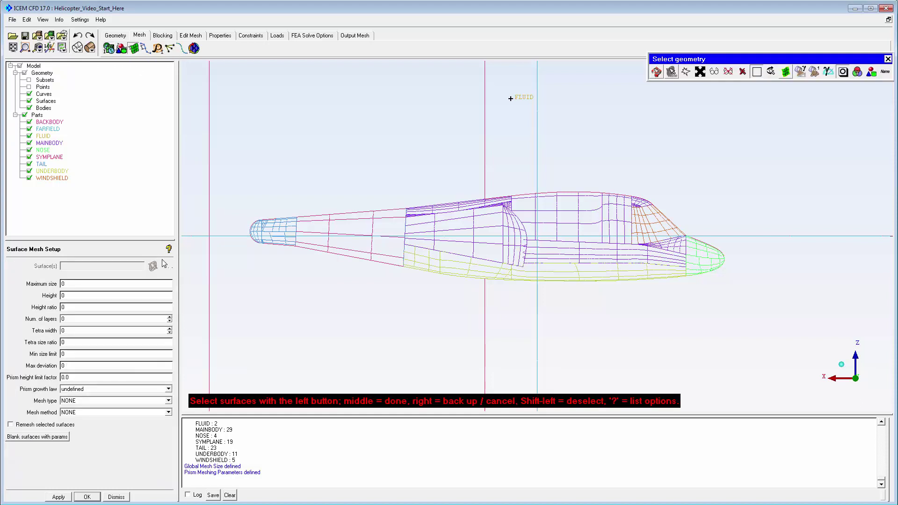
drag(238, 180, 739, 294)
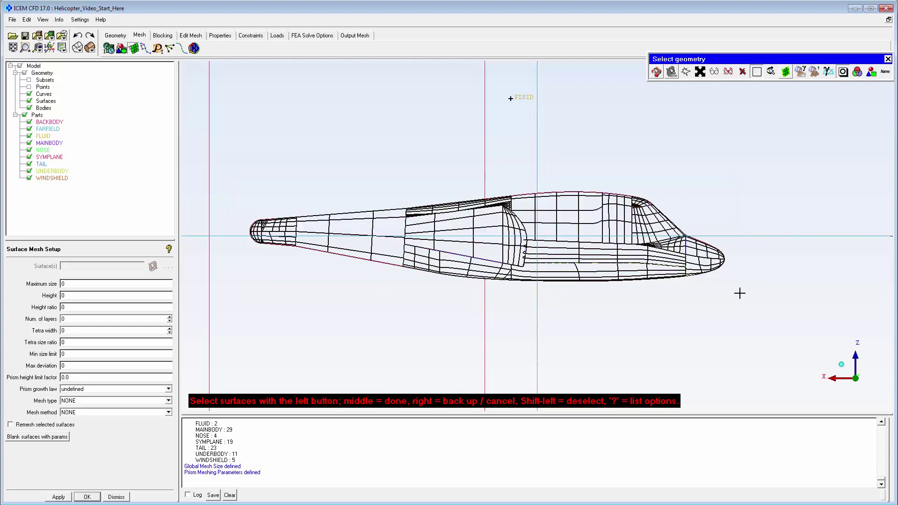
middle_click(263, 294)
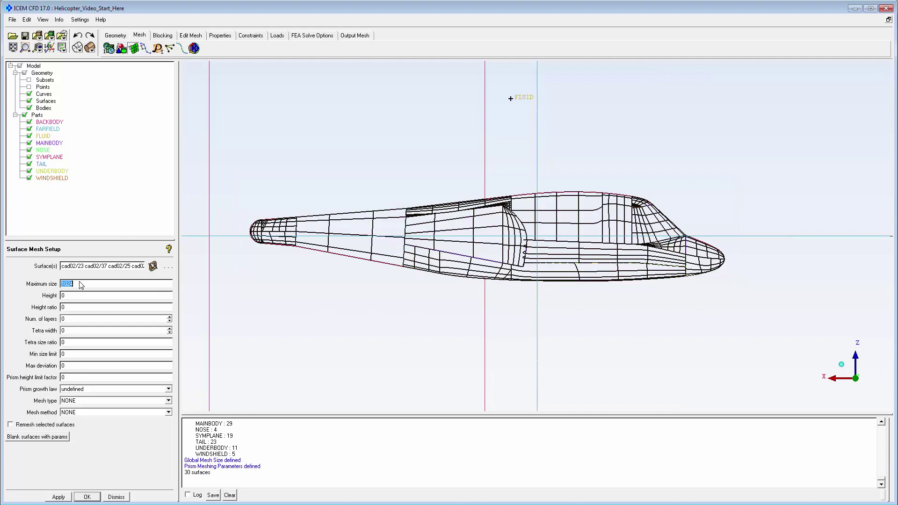
text(64)
click(65, 499)
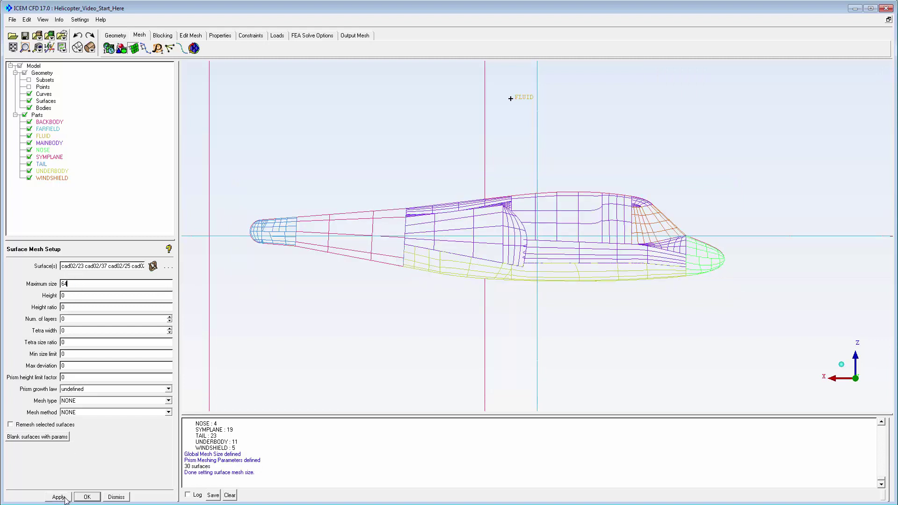
Compute a Tetra/Mixed volume mesh with the Robust (Octree) method, and hide the curves, surfaces and FARFIELD part
click(193, 49)
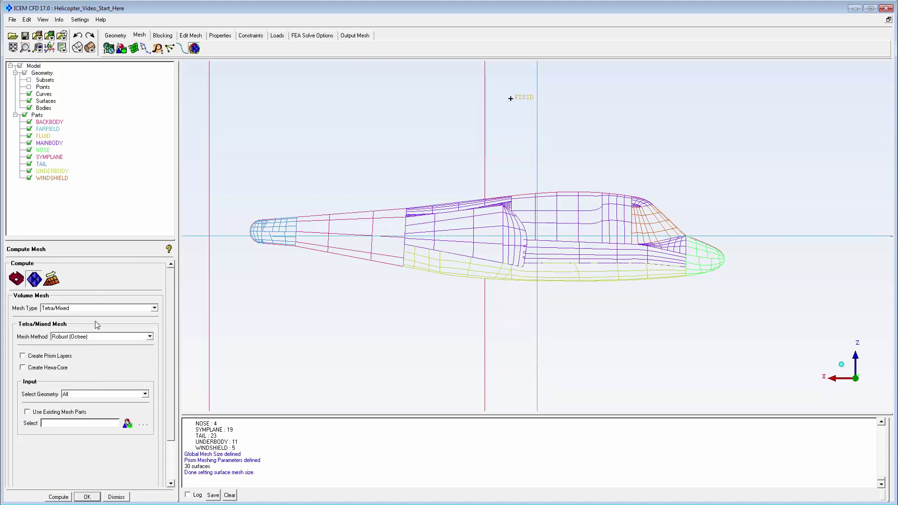
click(65, 498)
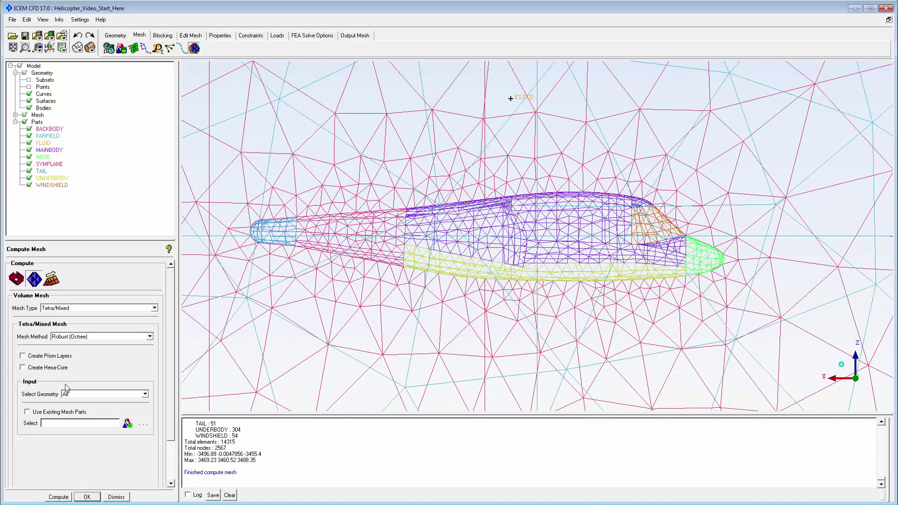
click(29, 93)
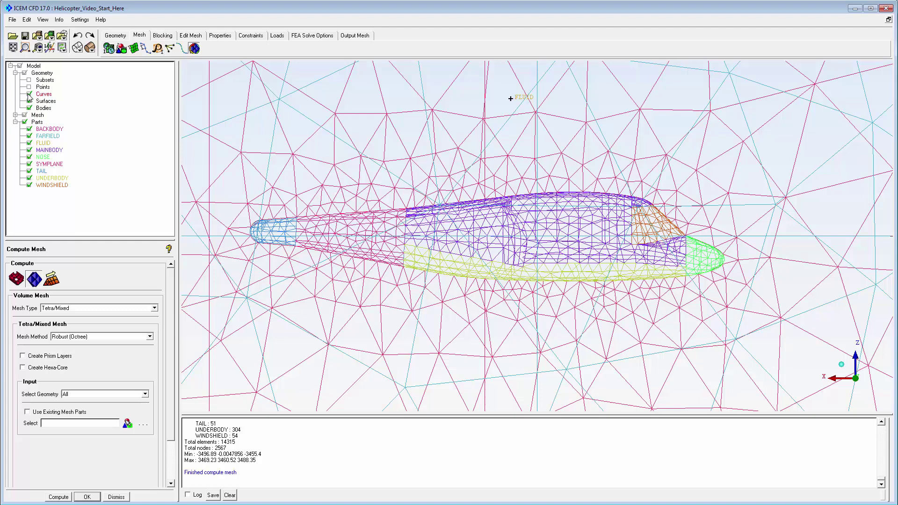
click(29, 101)
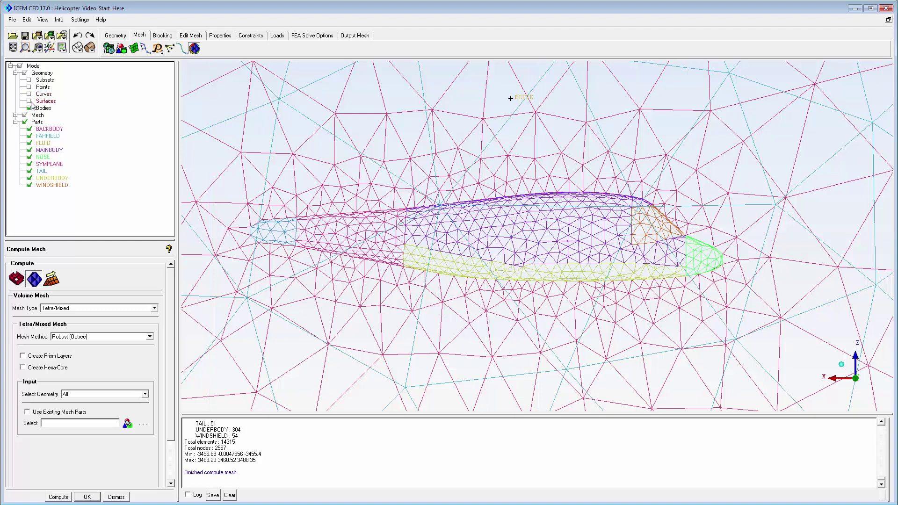
click(29, 136)
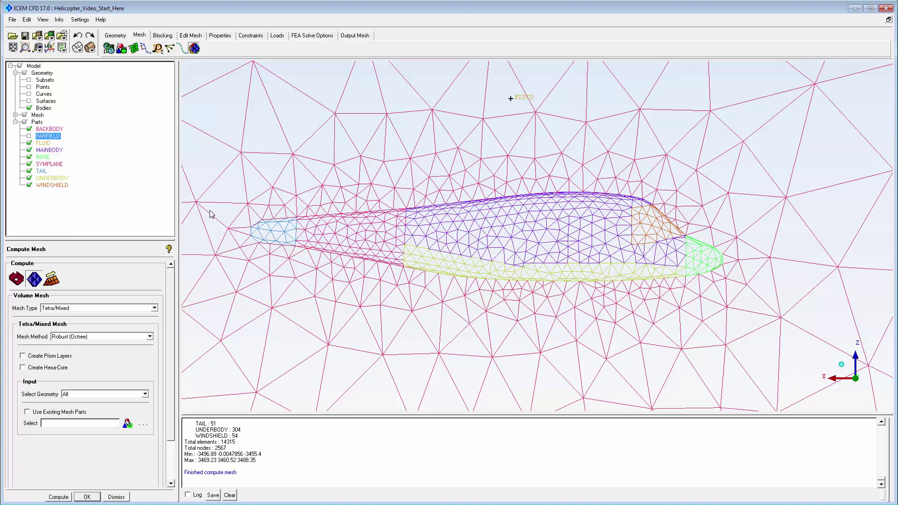
Check the Quality criterion of the TETRA_4 elements only, leaving out TRI_3
click(184, 37)
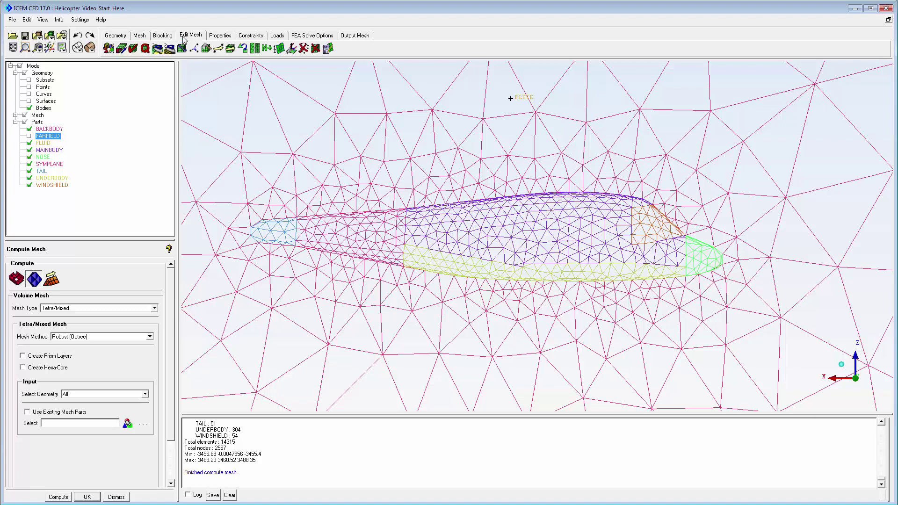
click(145, 48)
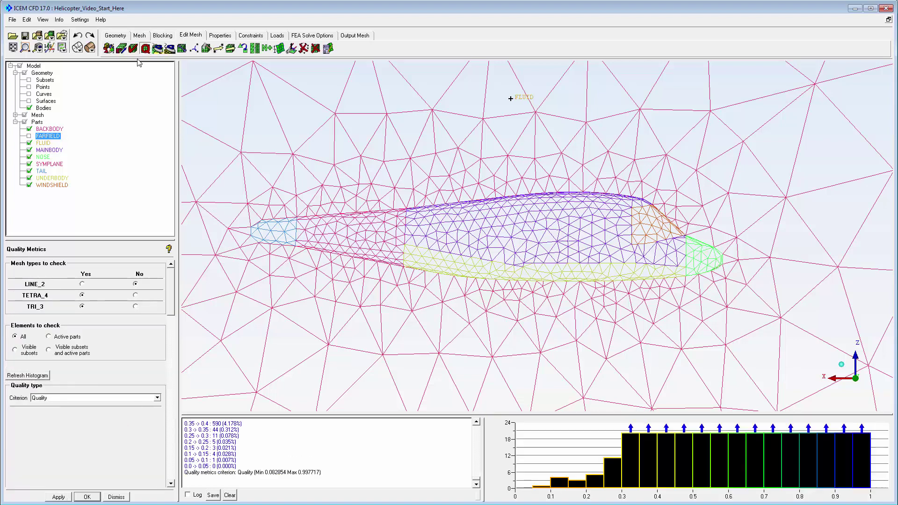
click(136, 306)
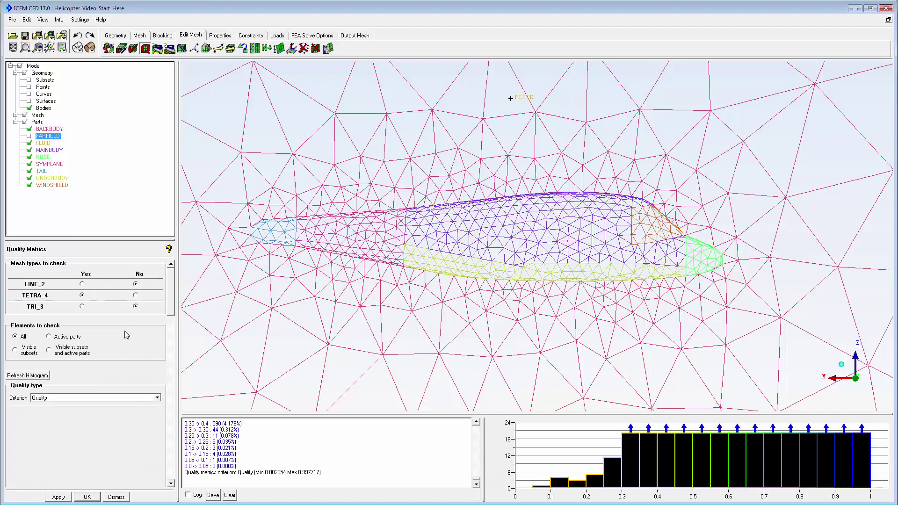
click(59, 497)
Enable prism in the part mesh setup for BACKBODY, MAINBODY, NOSE, TAIL, UNDERBODY and WINDSHIELD
click(144, 38)
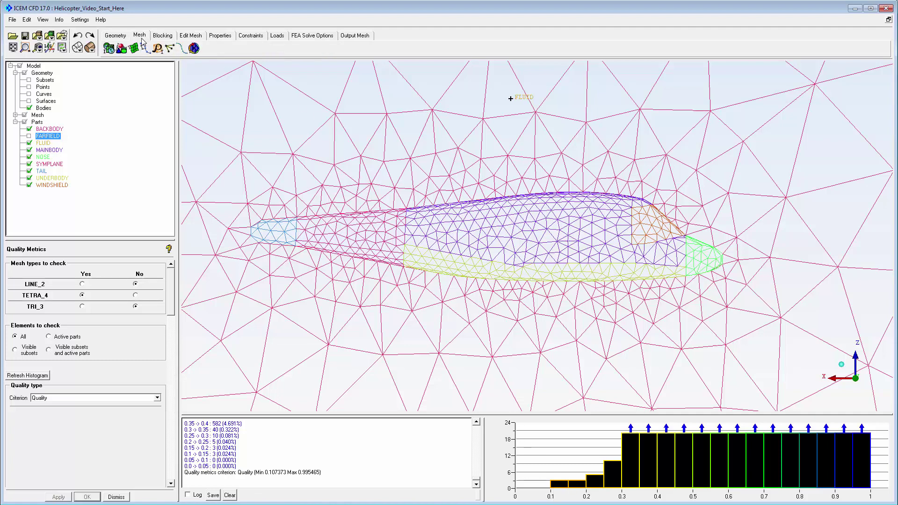
click(121, 49)
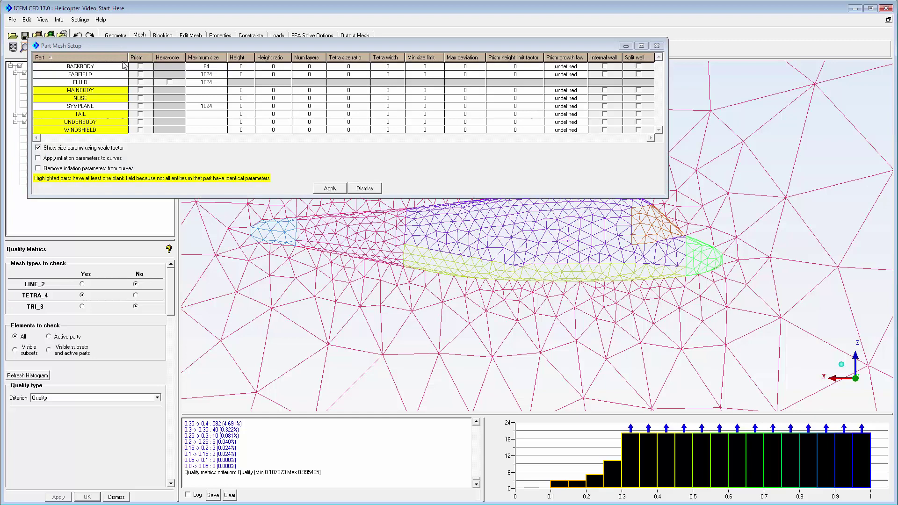
click(140, 66)
click(141, 90)
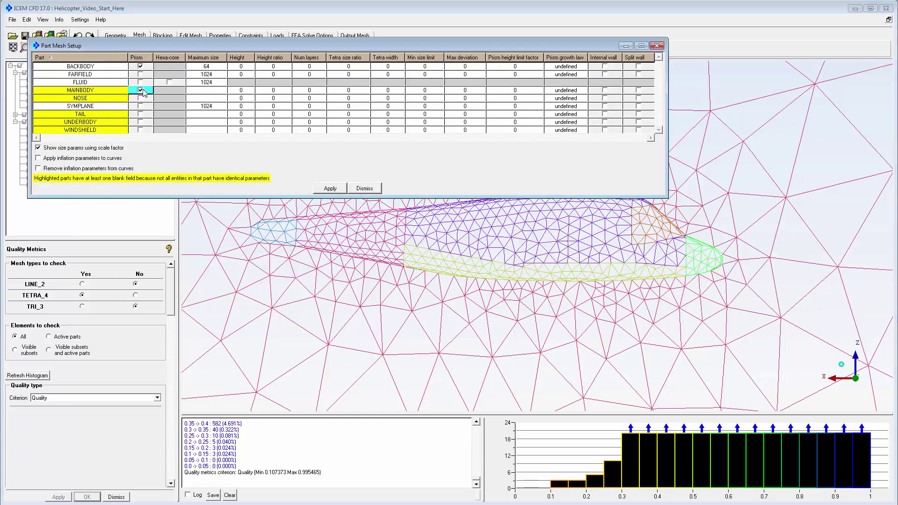
click(141, 98)
click(140, 114)
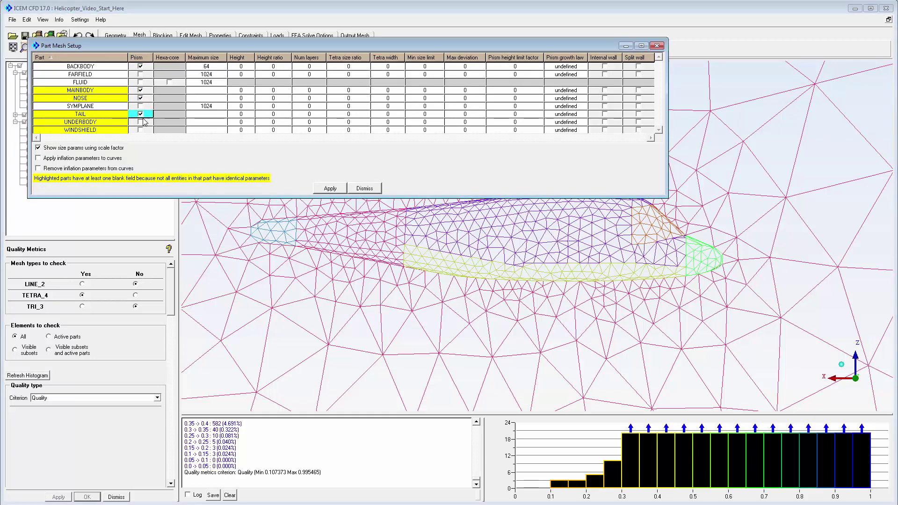
click(141, 122)
click(141, 130)
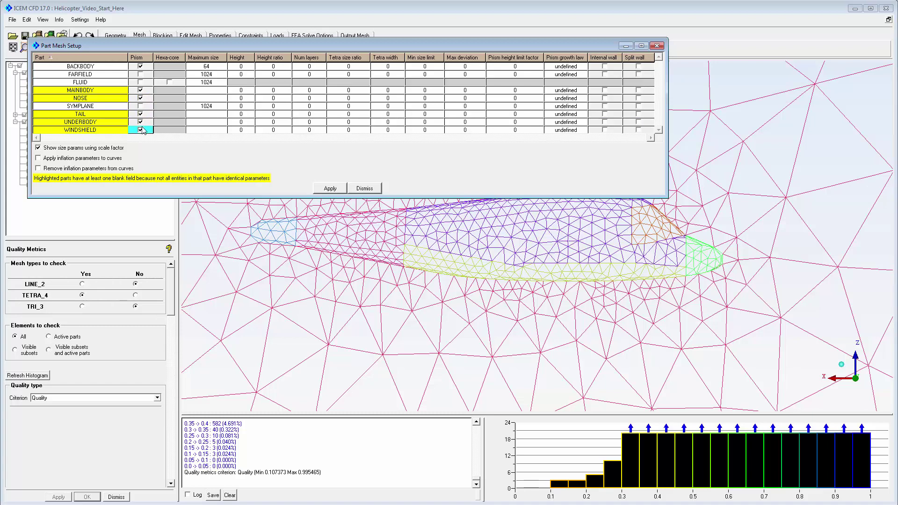
Set the maximum size of MAINBODY, NOSE, TAIL, UNDERBODY and WINDSHIELD to 64 and apply the part mesh parameters
click(206, 90)
key(Return)
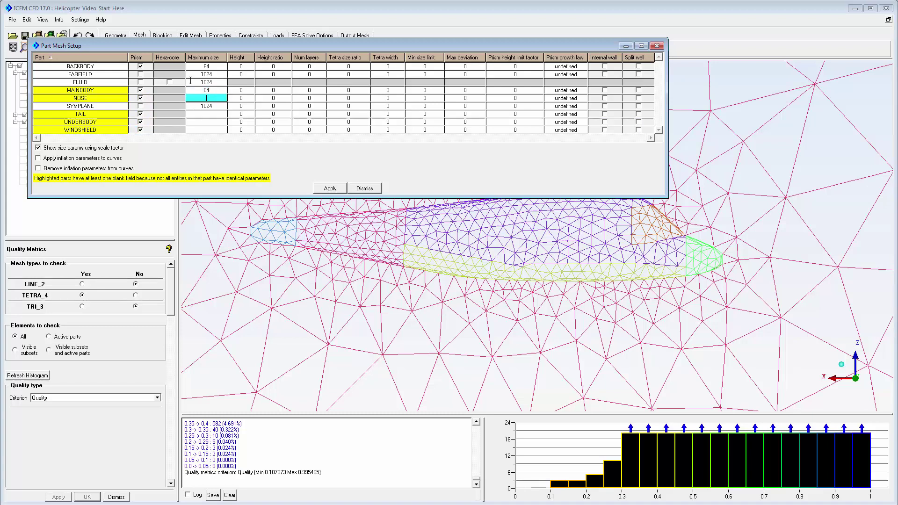
text(64)
key(Return)
key(Return)
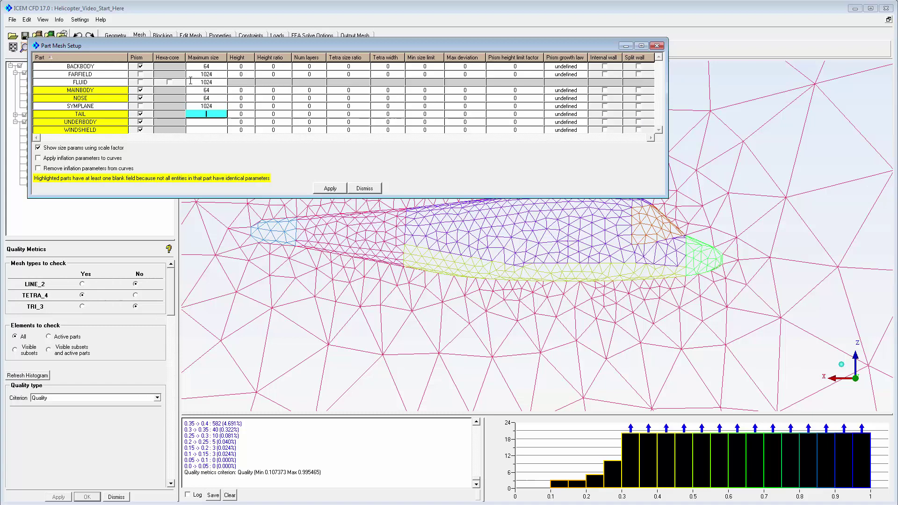
text(64)
key(Return)
text(64)
key(Return)
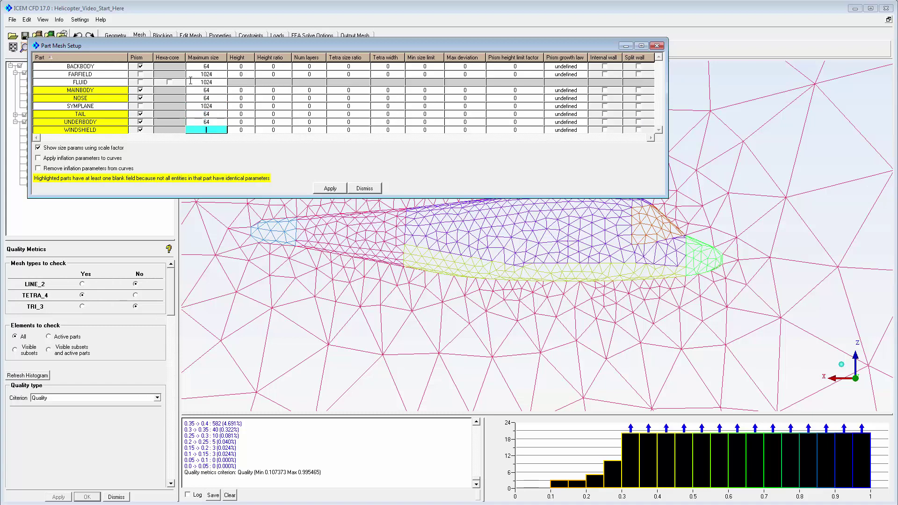
text(64)
click(331, 188)
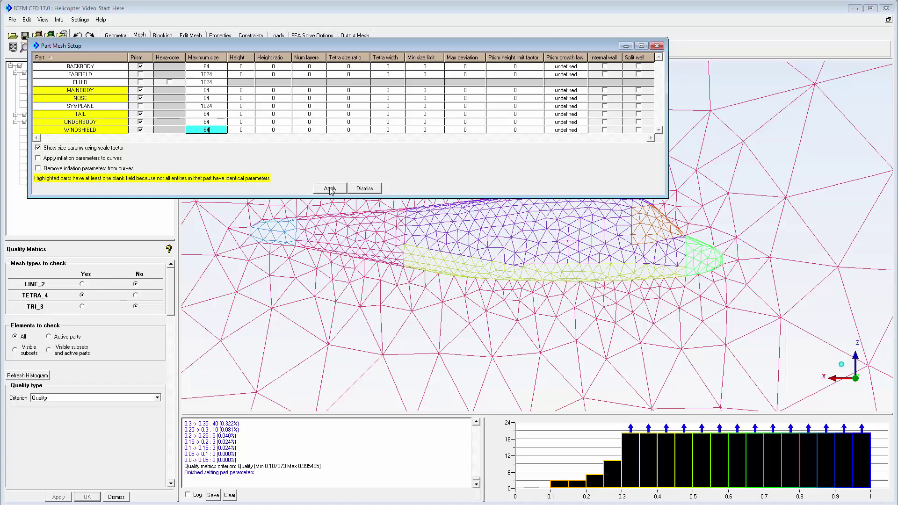
click(359, 188)
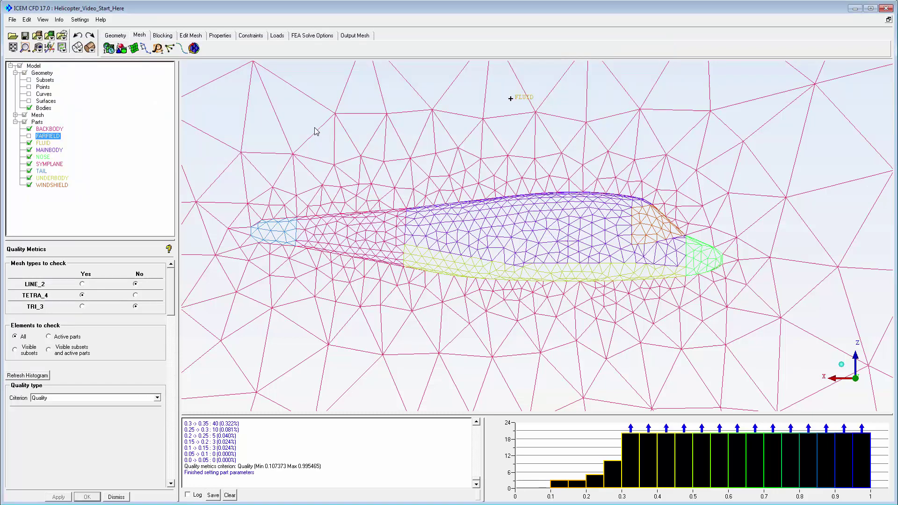
Compute the Tetra/Mixed volume mesh with the Robust (Octree) method and prism layers, replacing the existing mesh
click(194, 48)
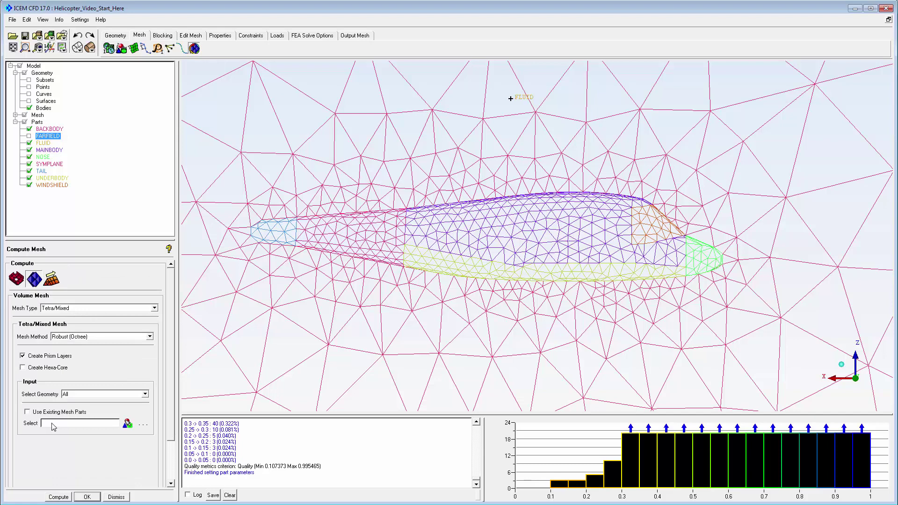
click(53, 498)
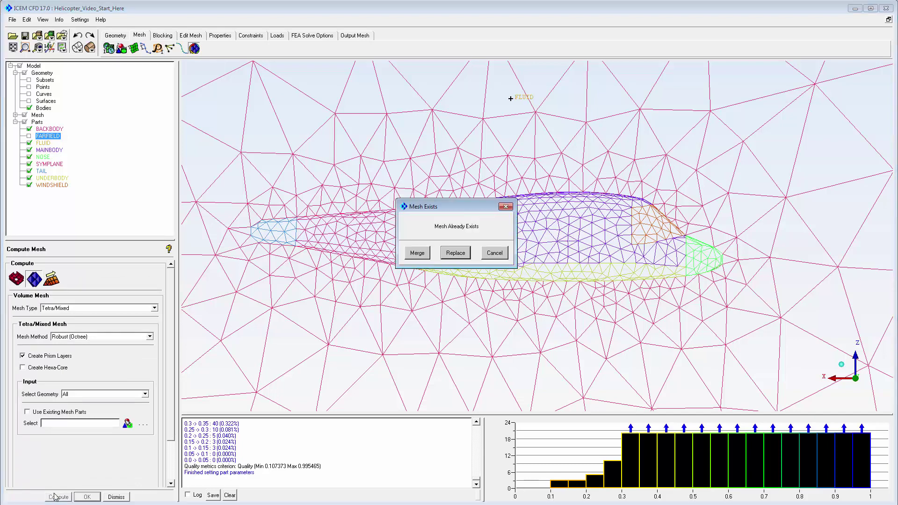
click(456, 253)
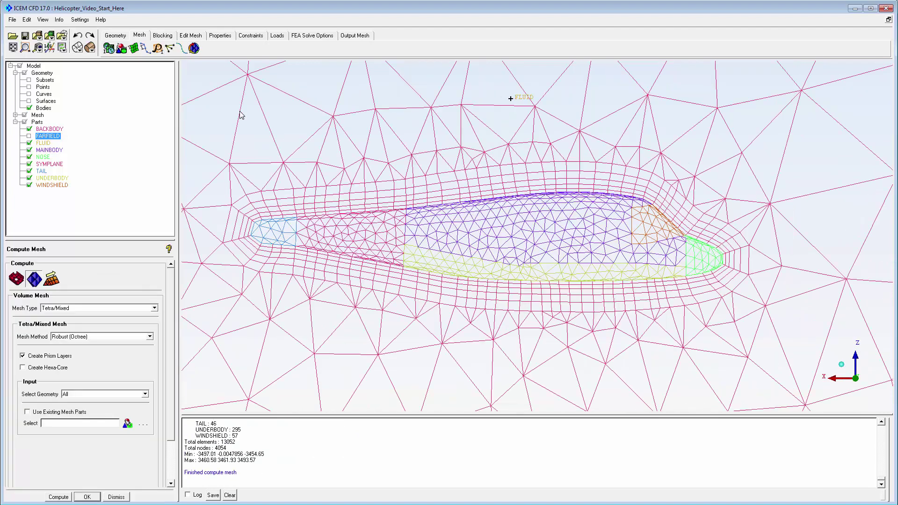
Check the Quality criterion of the TETRA_4 and PENTA_6 elements, leaving out TRI_3 and QUAD_4
click(192, 36)
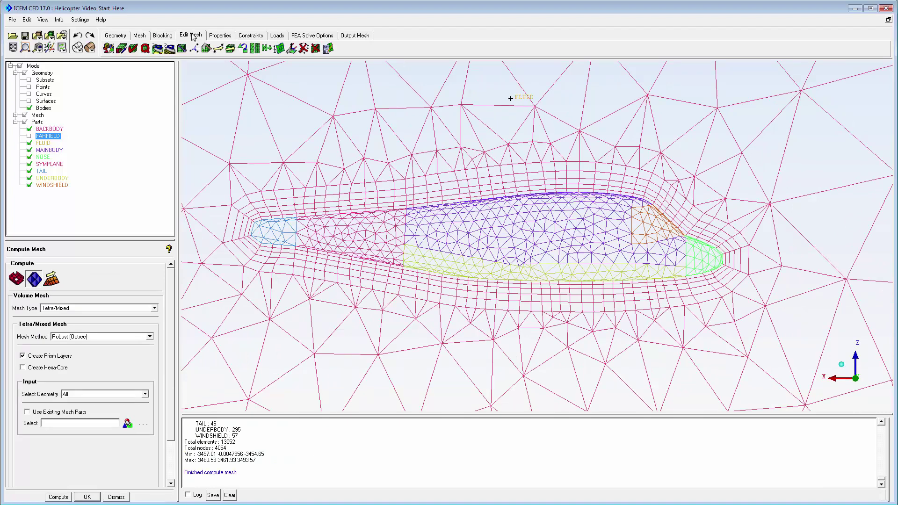
click(145, 48)
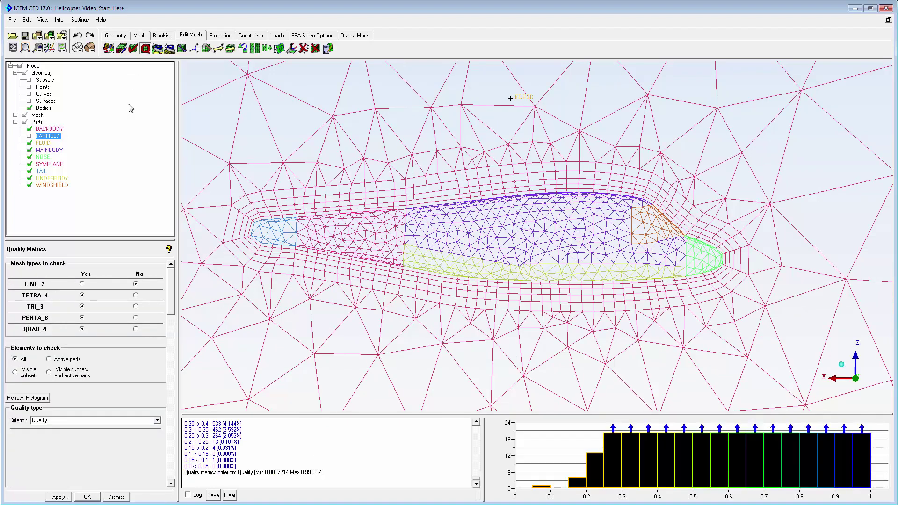
click(136, 307)
click(135, 329)
click(70, 497)
Recompute the Robust (Octree) tetra mesh without prism layers, replacing the existing mesh
click(139, 36)
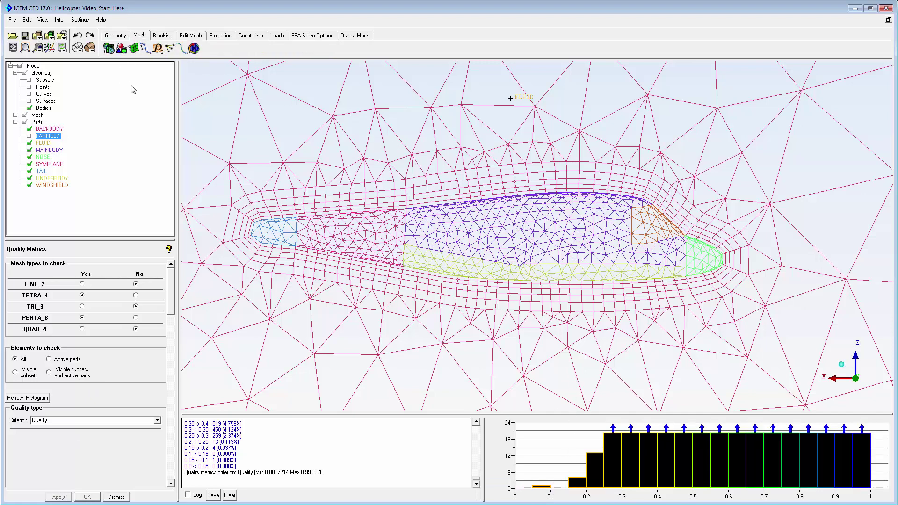
click(194, 48)
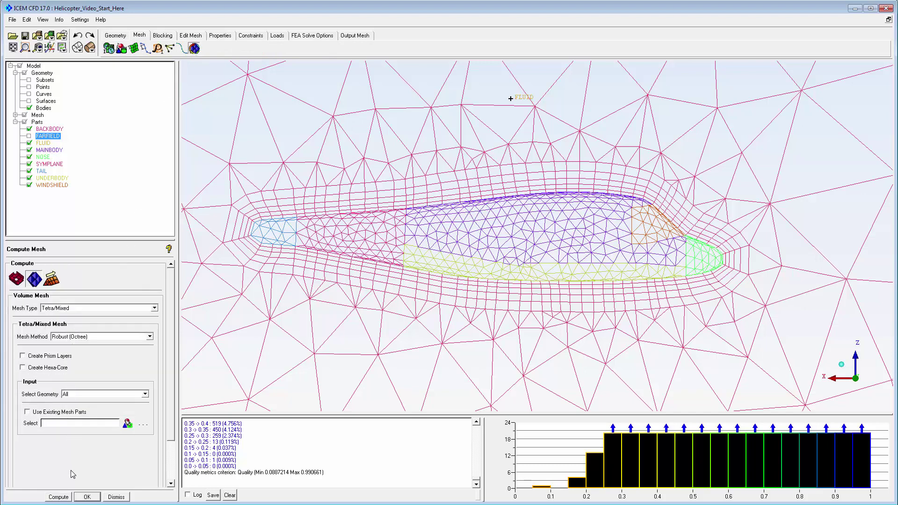
click(58, 497)
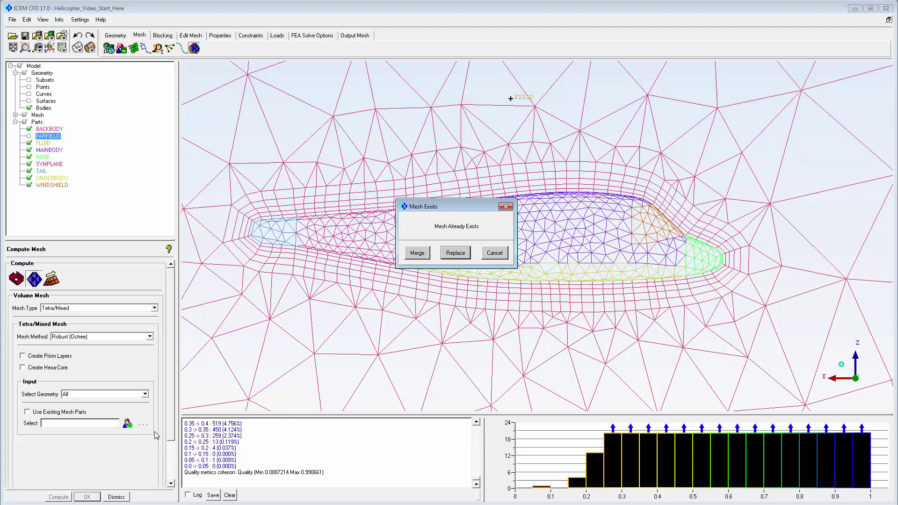
click(449, 257)
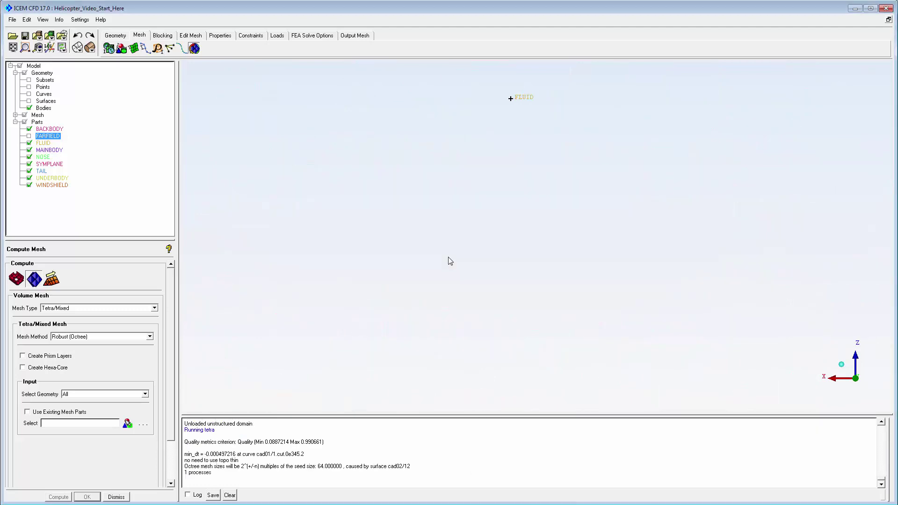
Compute a Fluent Meshing volume mesh with Pre Inflation prism layers from the existing mesh, and check its TETRA_4 and PENTA_6 quality
click(97, 339)
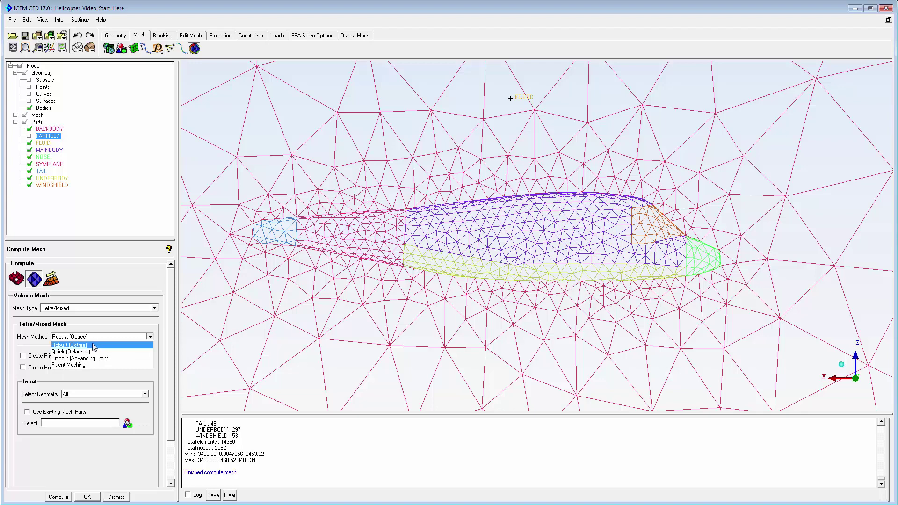
click(71, 368)
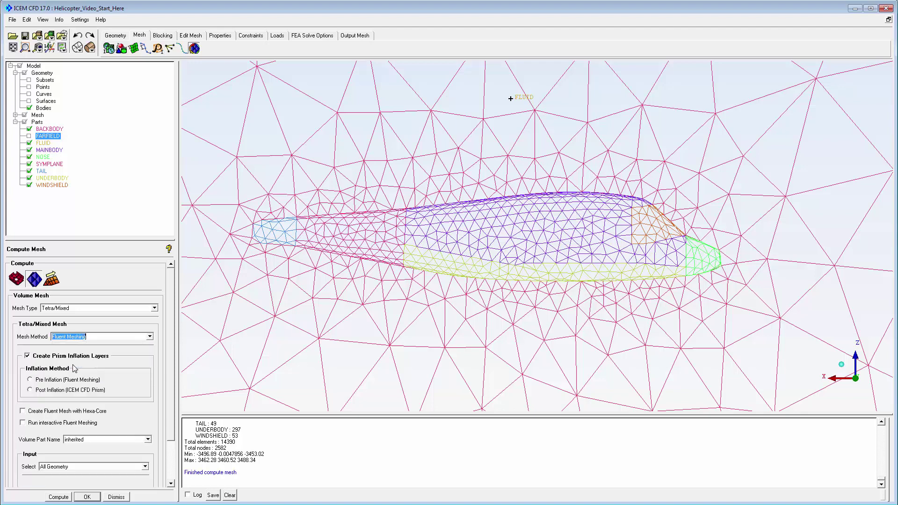
click(28, 356)
click(58, 497)
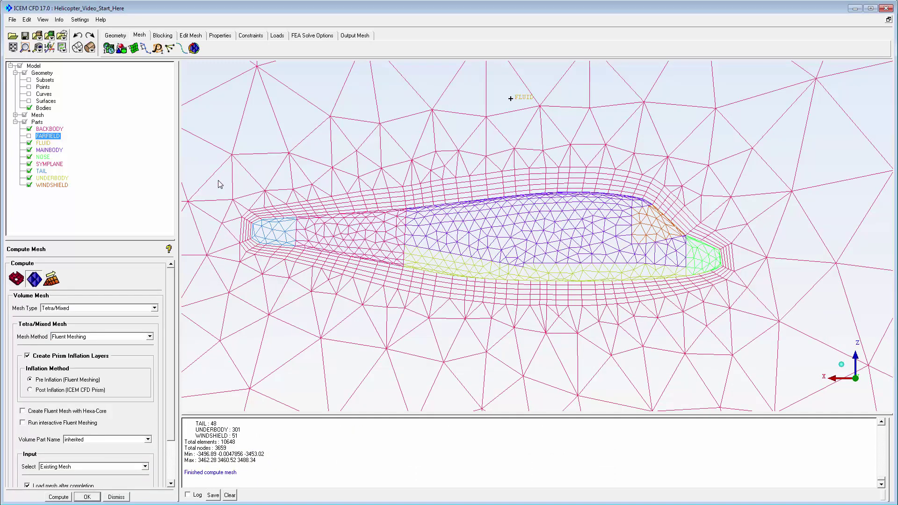
click(187, 37)
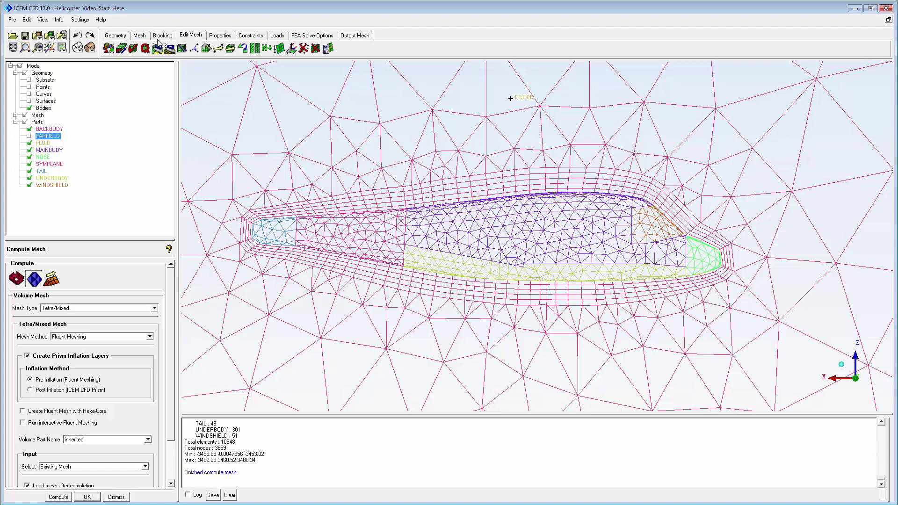
click(145, 49)
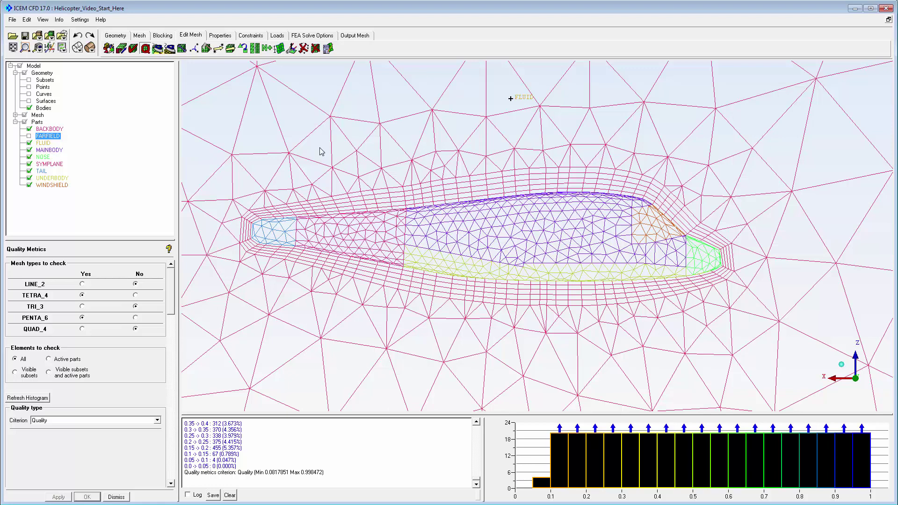
Set the maximum size of NOSE, TAIL and WINDSHIELD to 32 in the part mesh setup
click(142, 37)
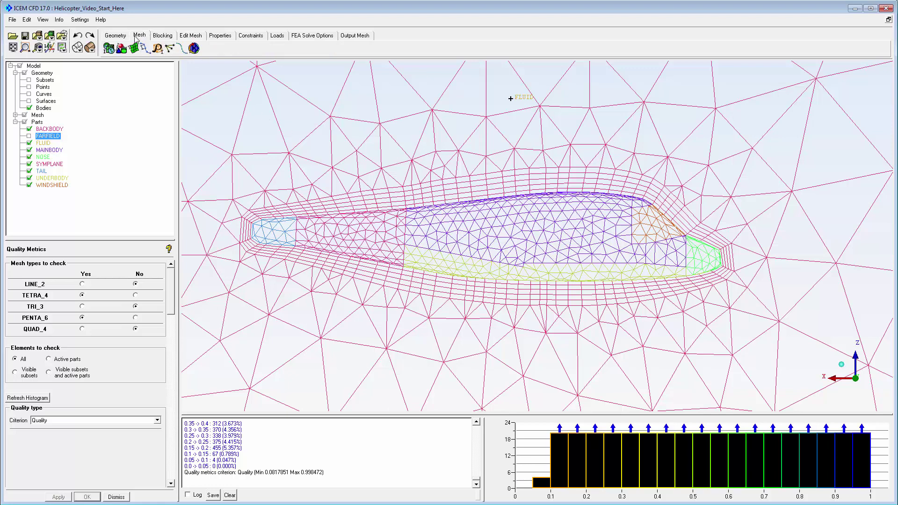
click(121, 47)
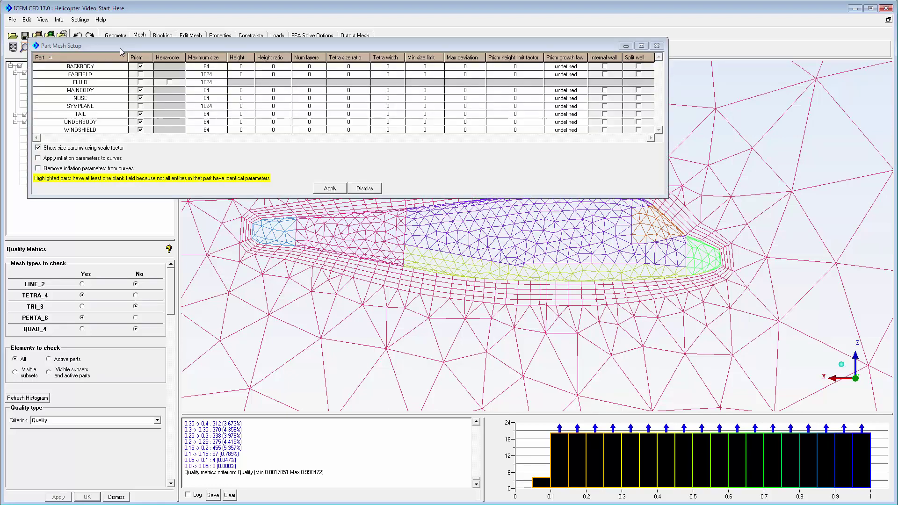
click(214, 98)
key(BackSpace)
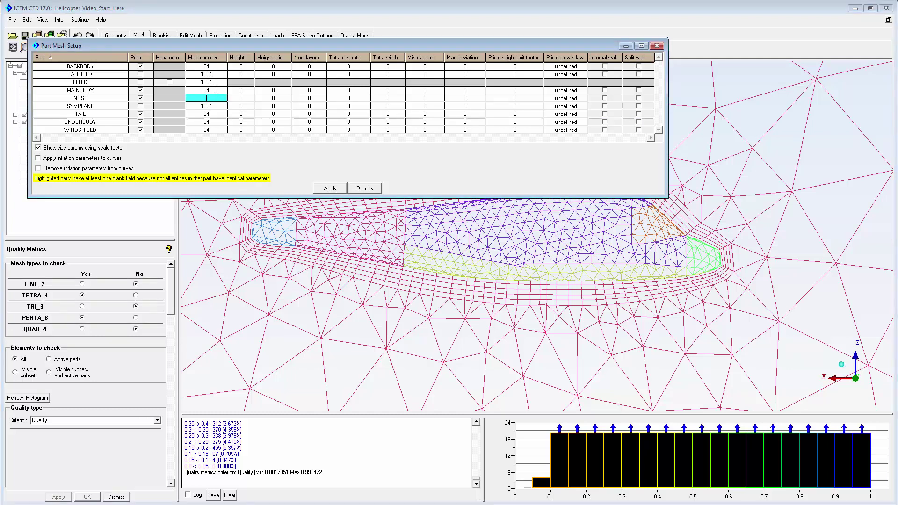
key(Down)
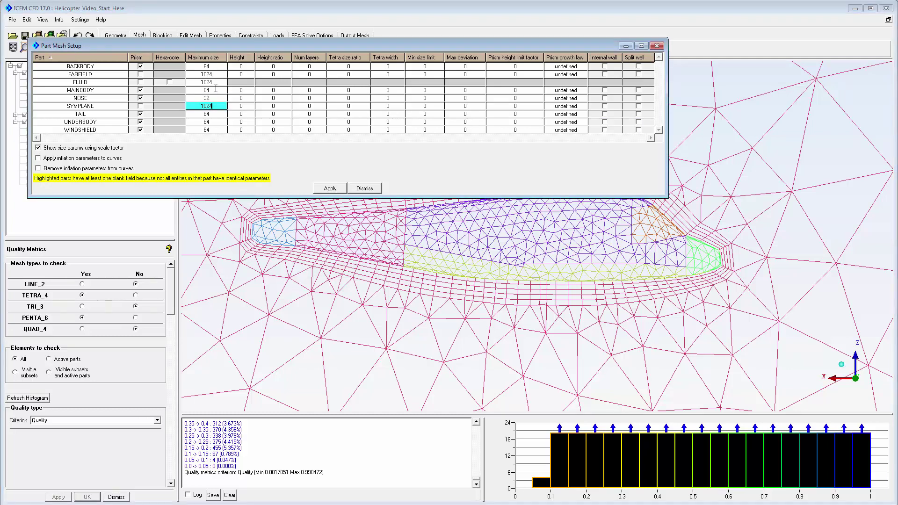
key(Down)
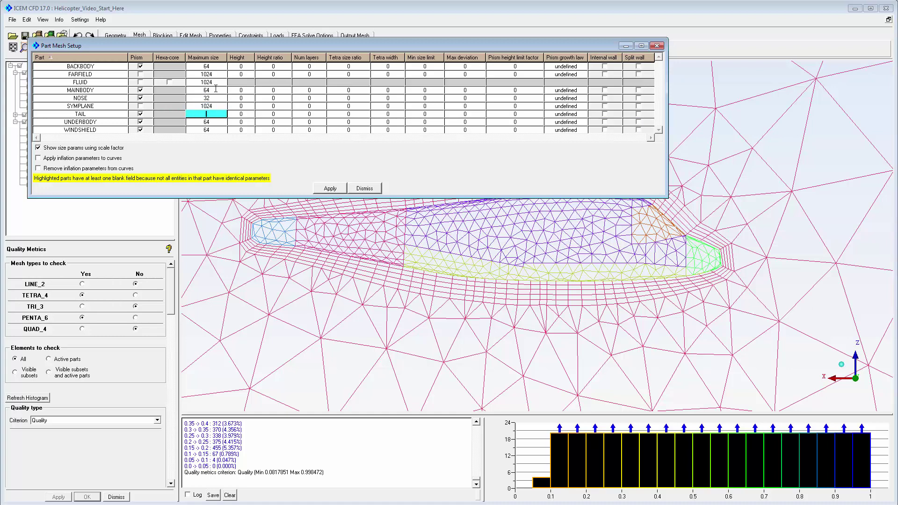
key(Down)
key(Down)
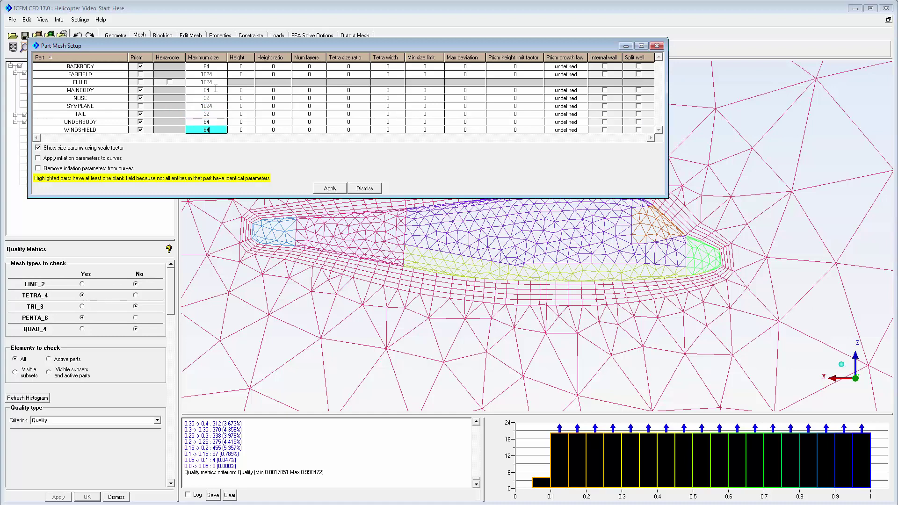
text(32)
Set the prism height limit factor to 0.5 for BACKBODY, MAINBODY and UNDERBODY and 2 for NOSE, TAIL and WINDSHIELD, and apply the part parameters
click(523, 67)
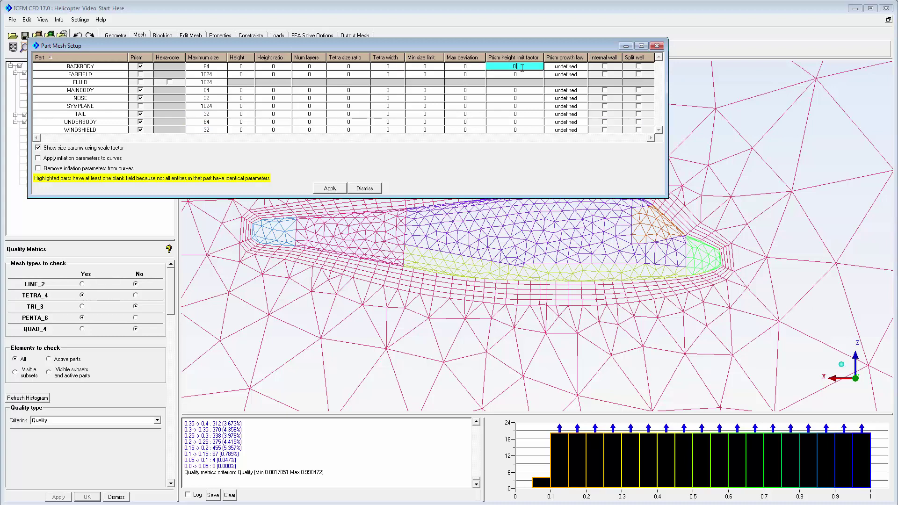
text(0.5)
key(Down)
key(Down)
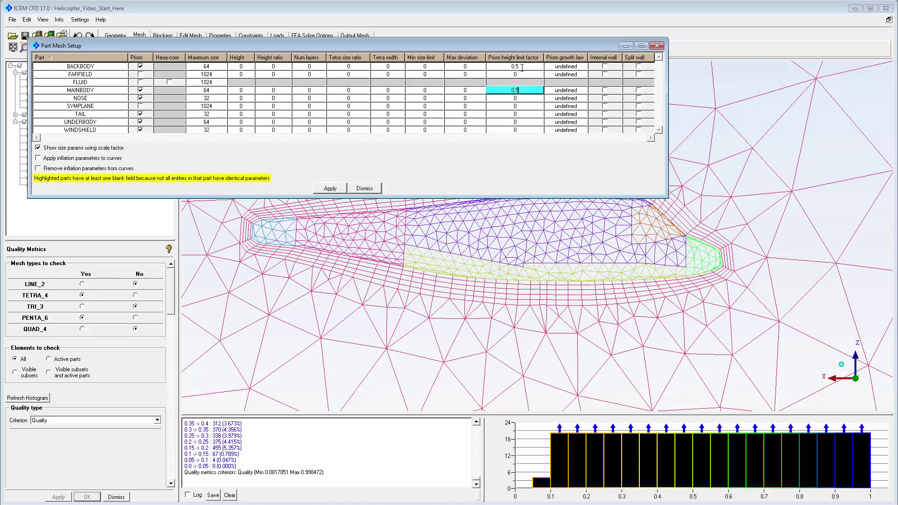
key(Down)
text(2)
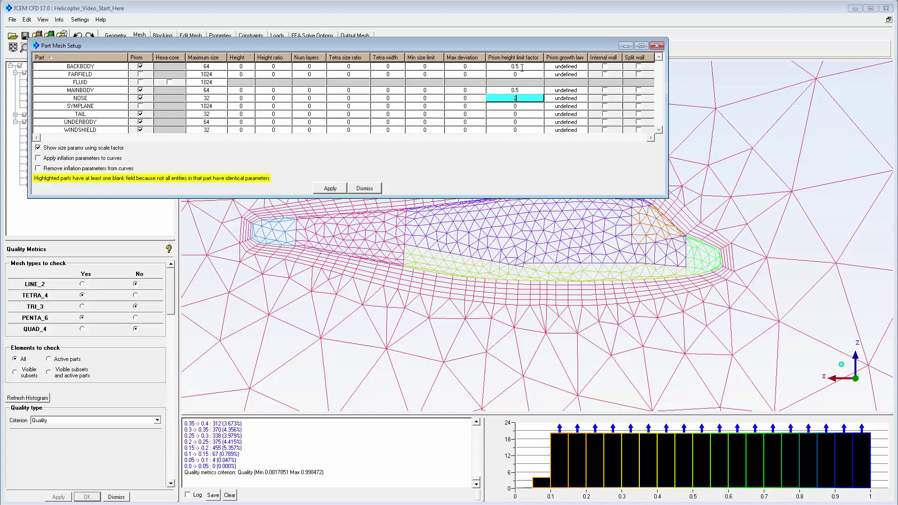
key(Down)
key(Down)
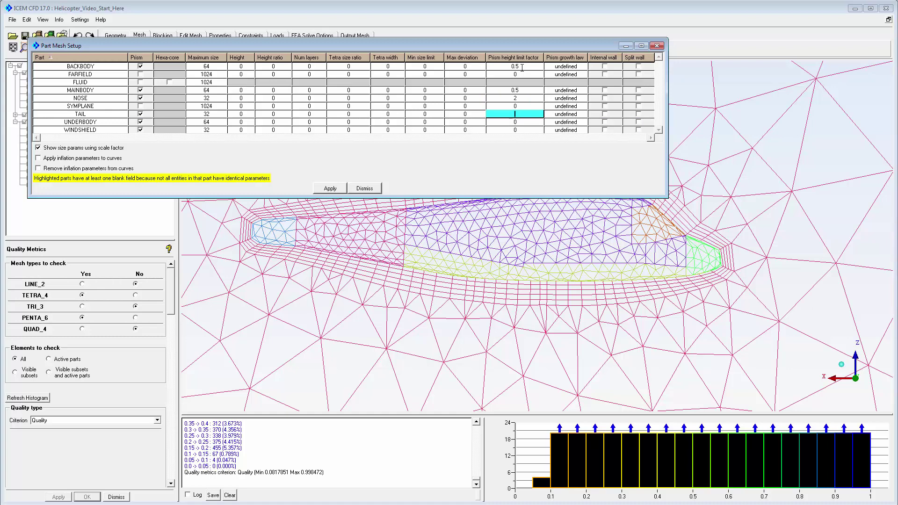
text(2)
key(Down)
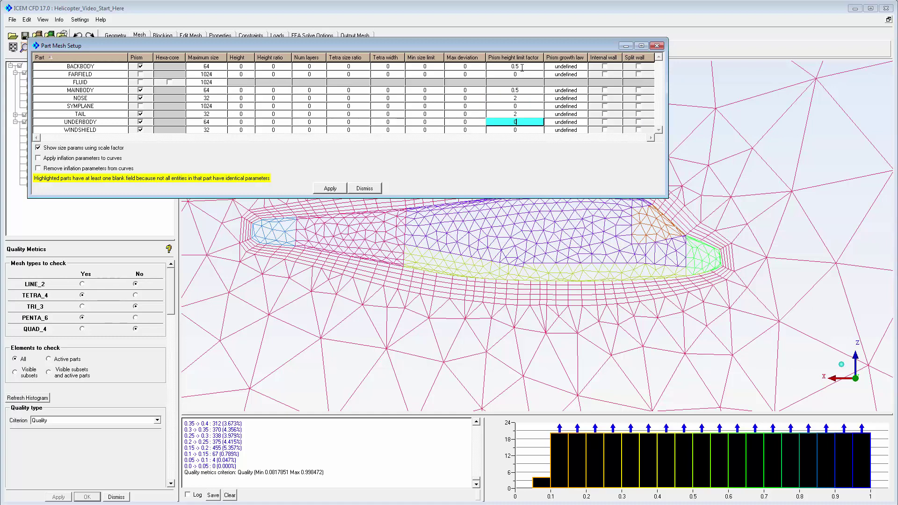
text(0.5)
key(Down)
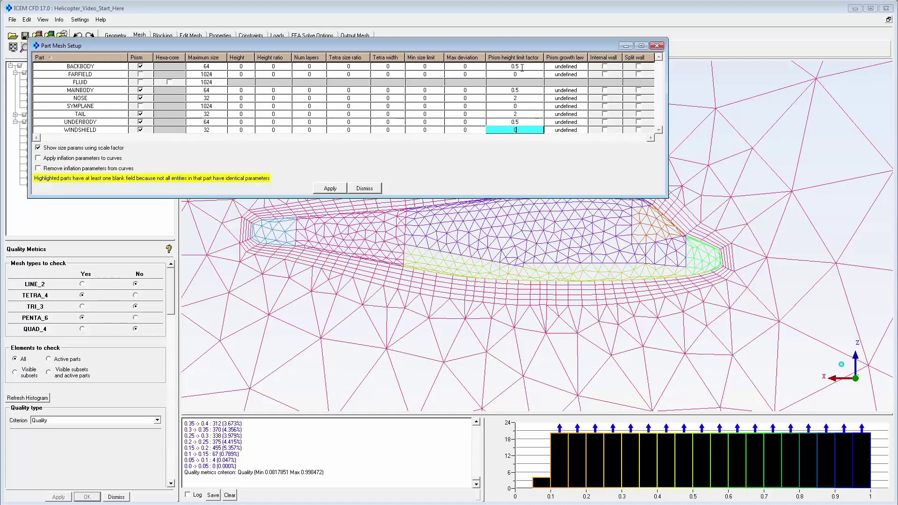
text(2)
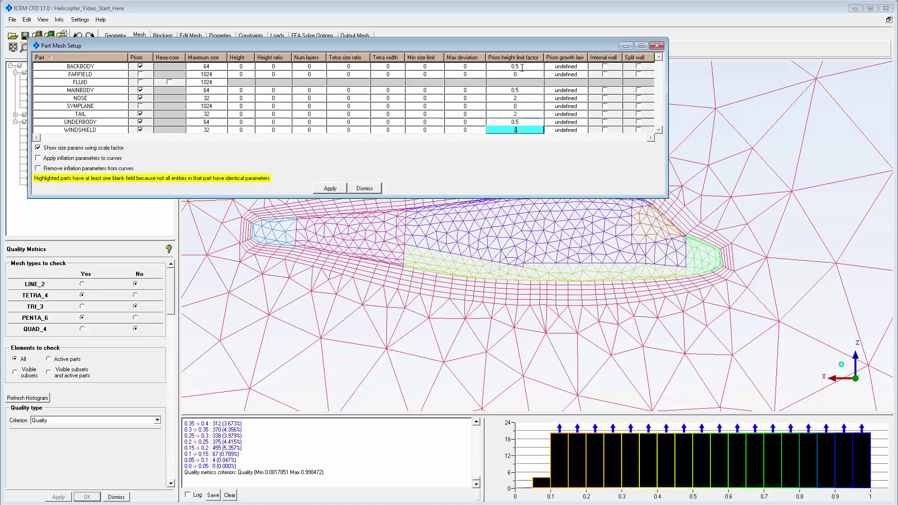
click(333, 189)
click(365, 189)
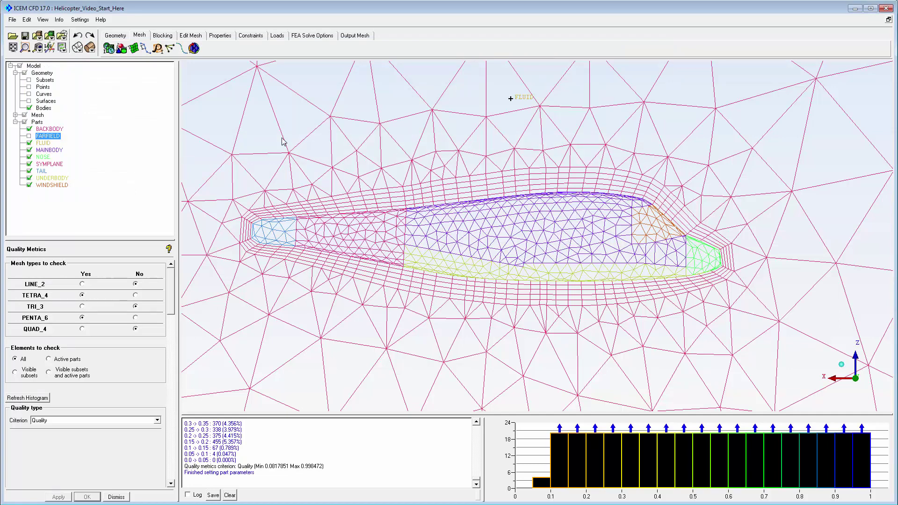
Compute the volume mesh with the Robust (Octree) method and no prism layers using the new part sizes, replacing the existing mesh
click(194, 48)
click(110, 337)
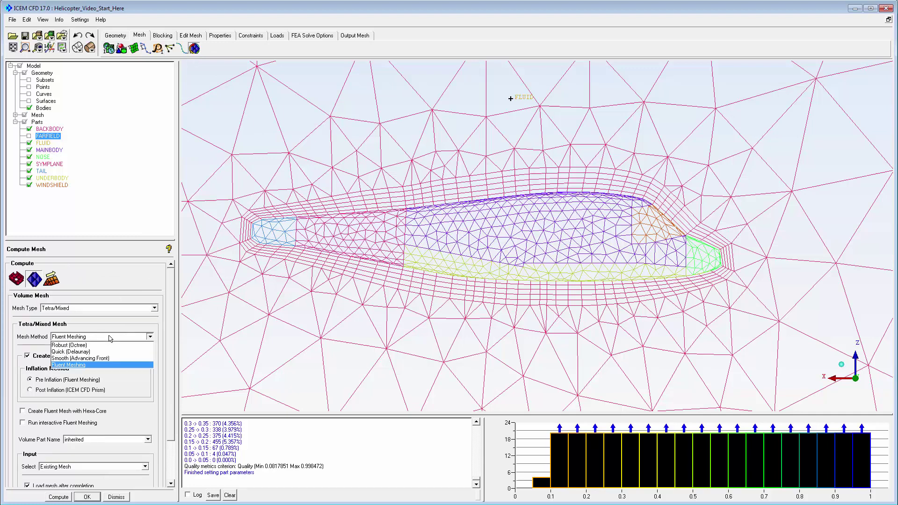
click(88, 345)
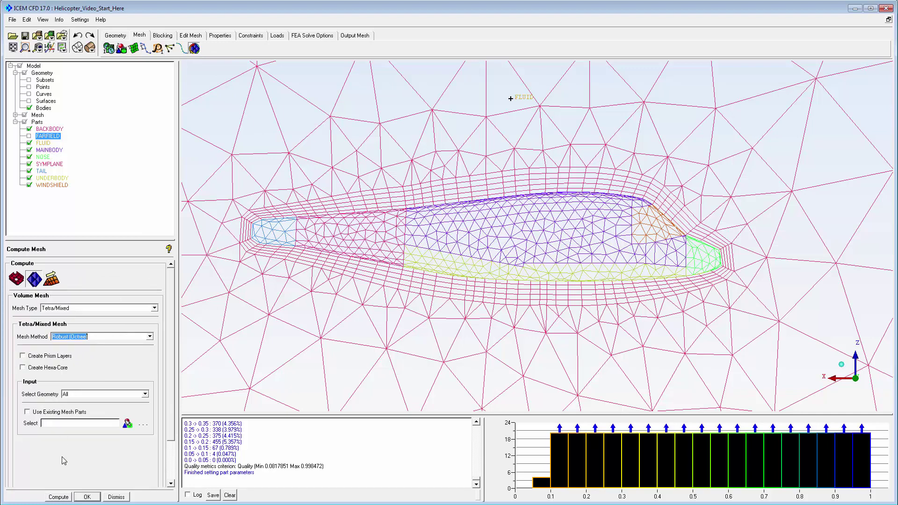
click(60, 497)
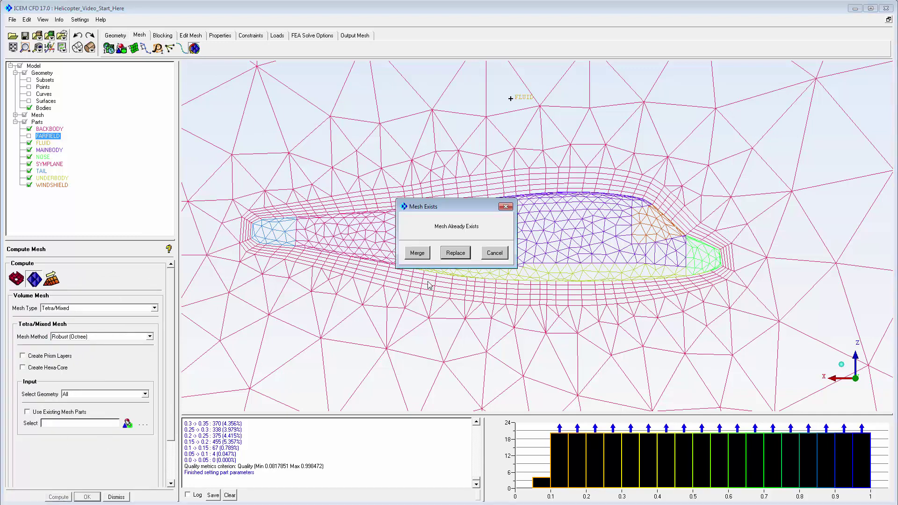
click(452, 255)
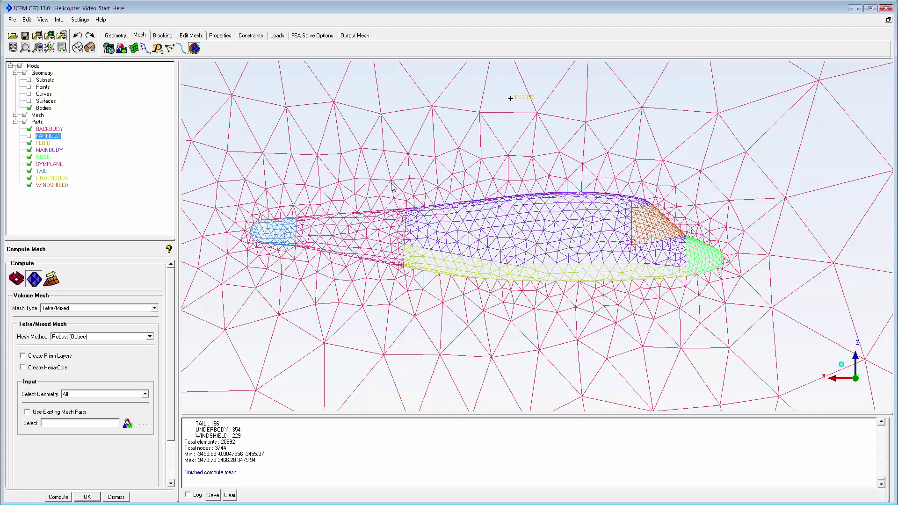
Compute the Fluent Meshing volume mesh with Pre Inflation prism layers from the refined existing mesh, and check its Quality criterion
click(150, 336)
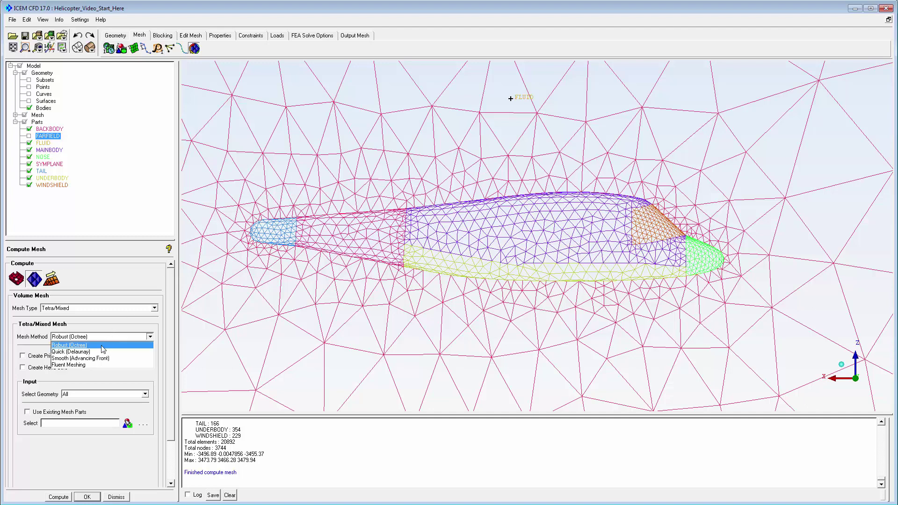
click(88, 366)
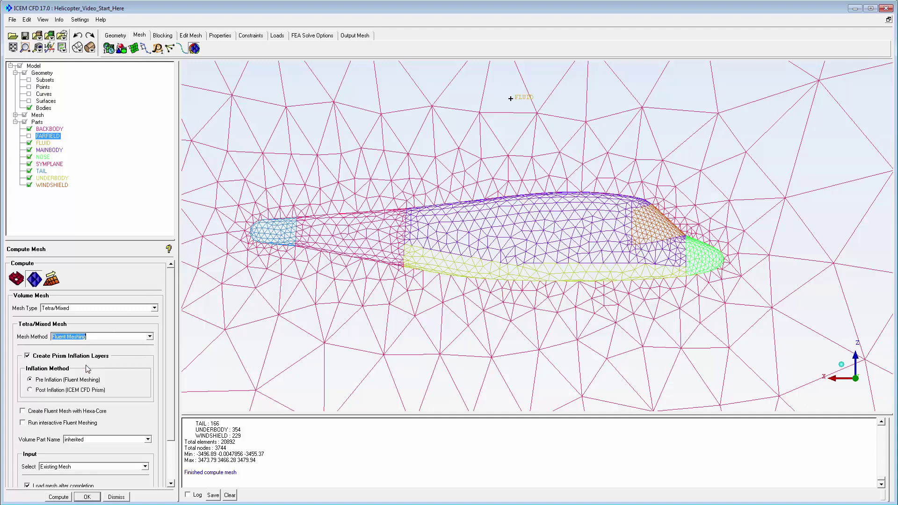
click(55, 496)
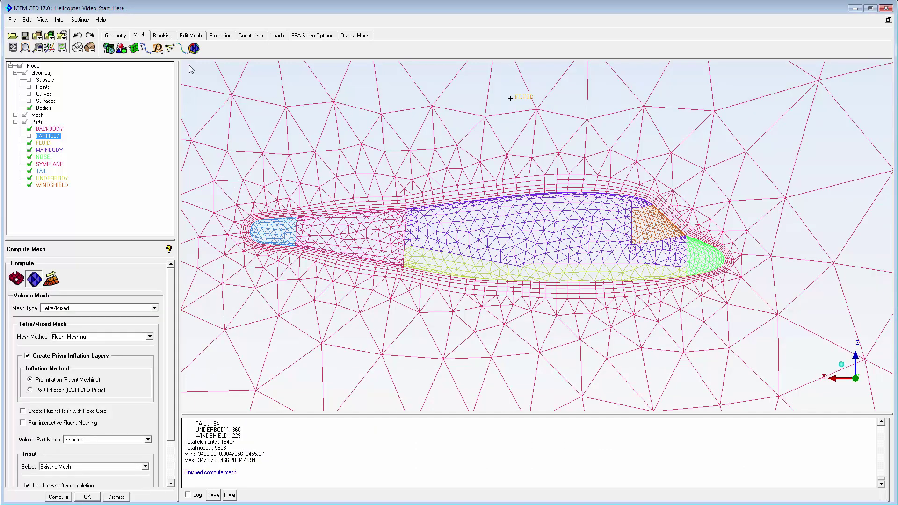
click(190, 35)
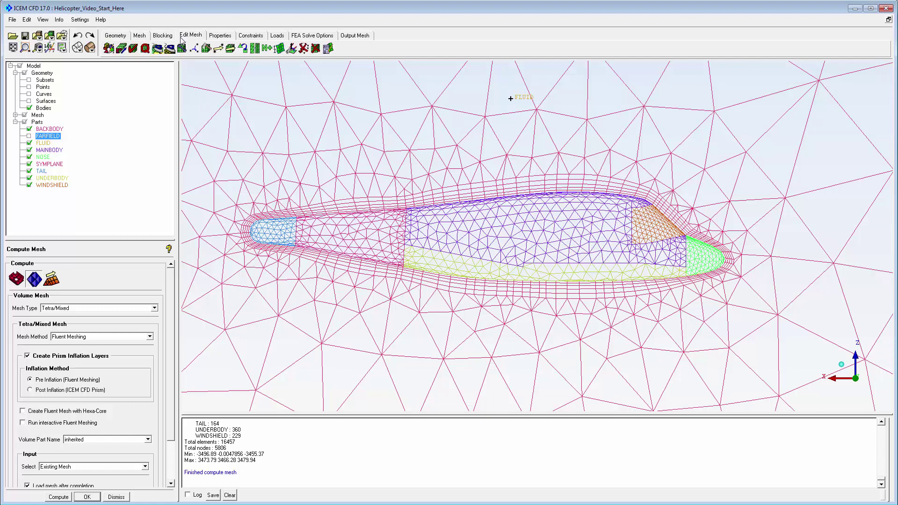
click(145, 48)
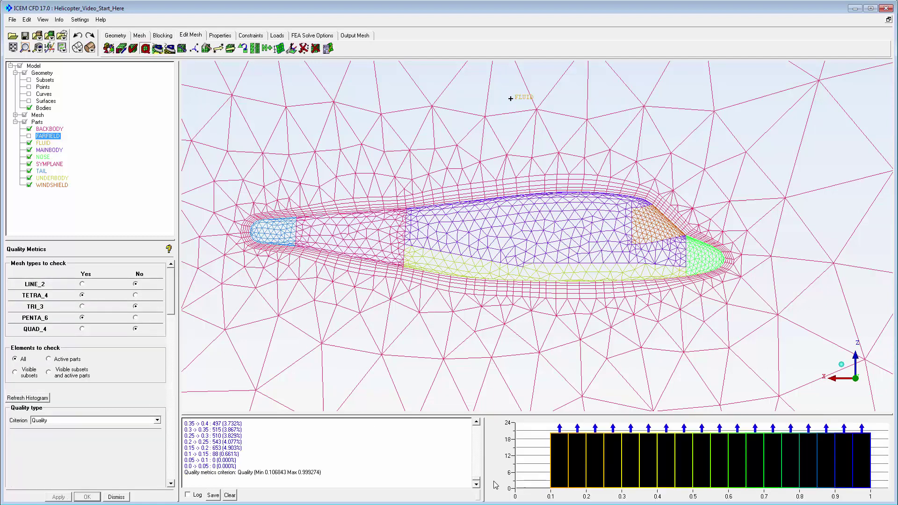